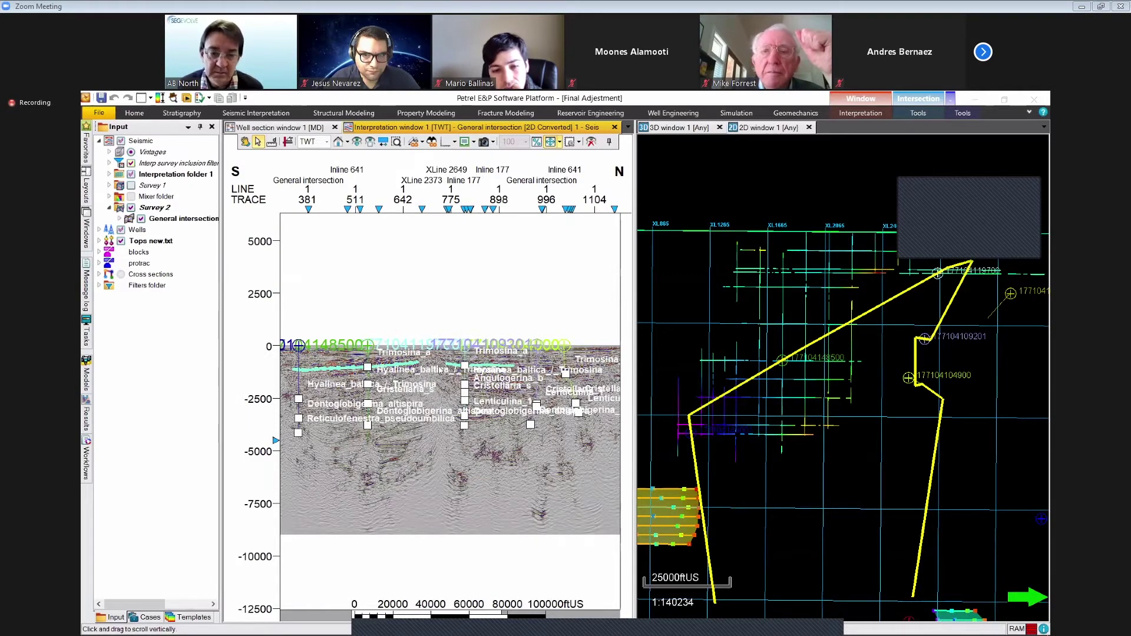
key("ctrl+z")
key("ctrl+z")
key("ctrl+z")
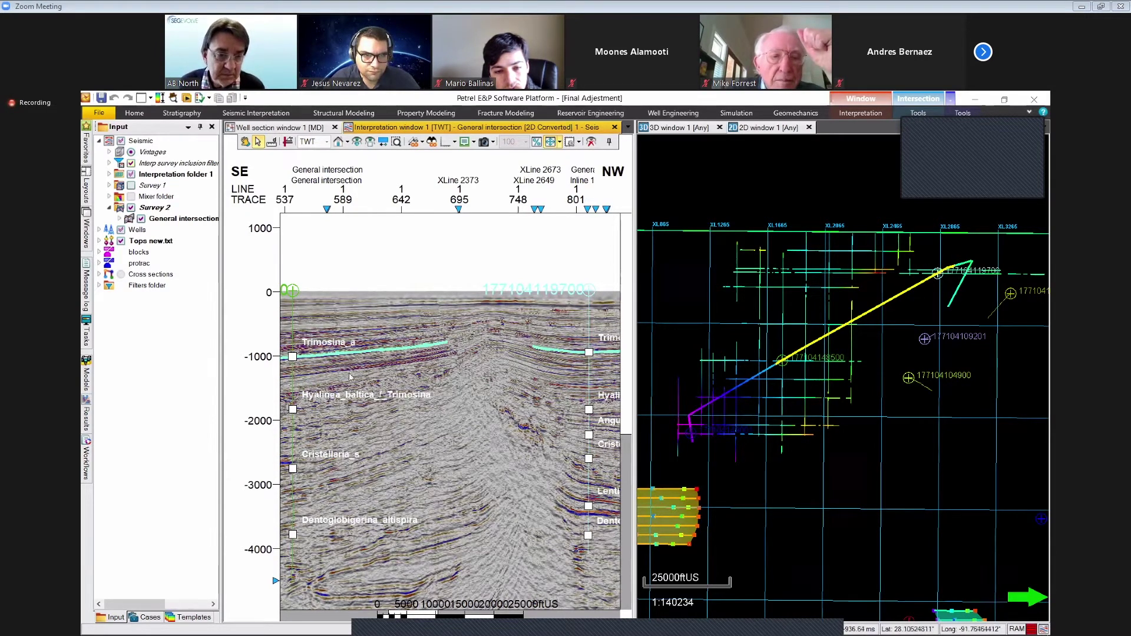
key("Escape")
left_click_drag(593, 363, 585, 387)
left_click_drag(403, 389, 527, 399)
key("Escape")
key("Escape")
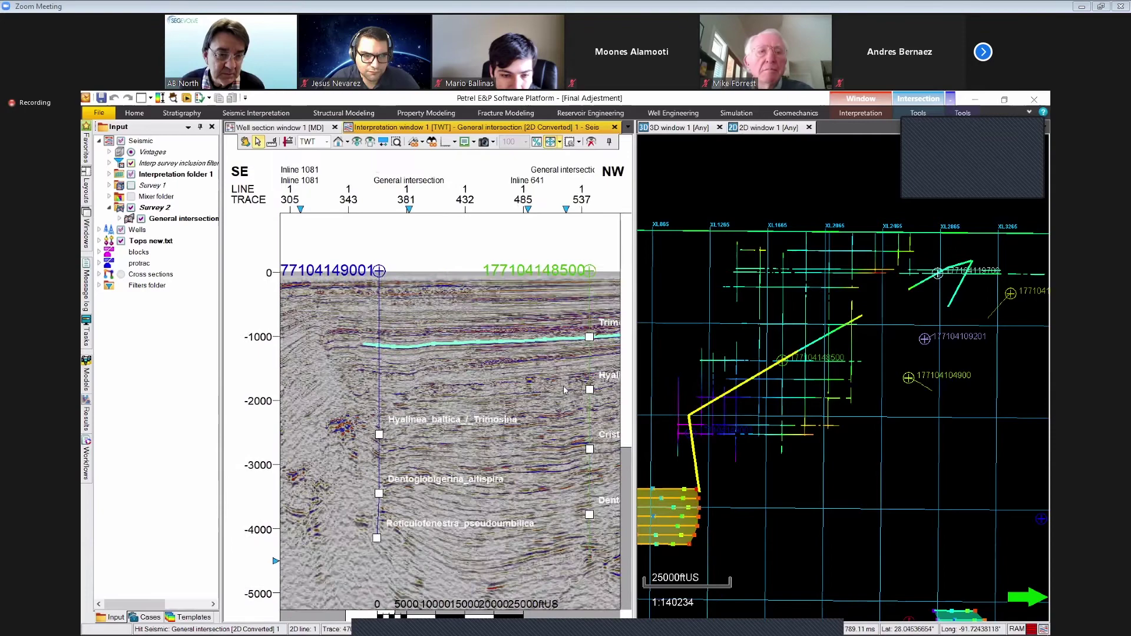
left_click_drag(353, 387, 456, 370)
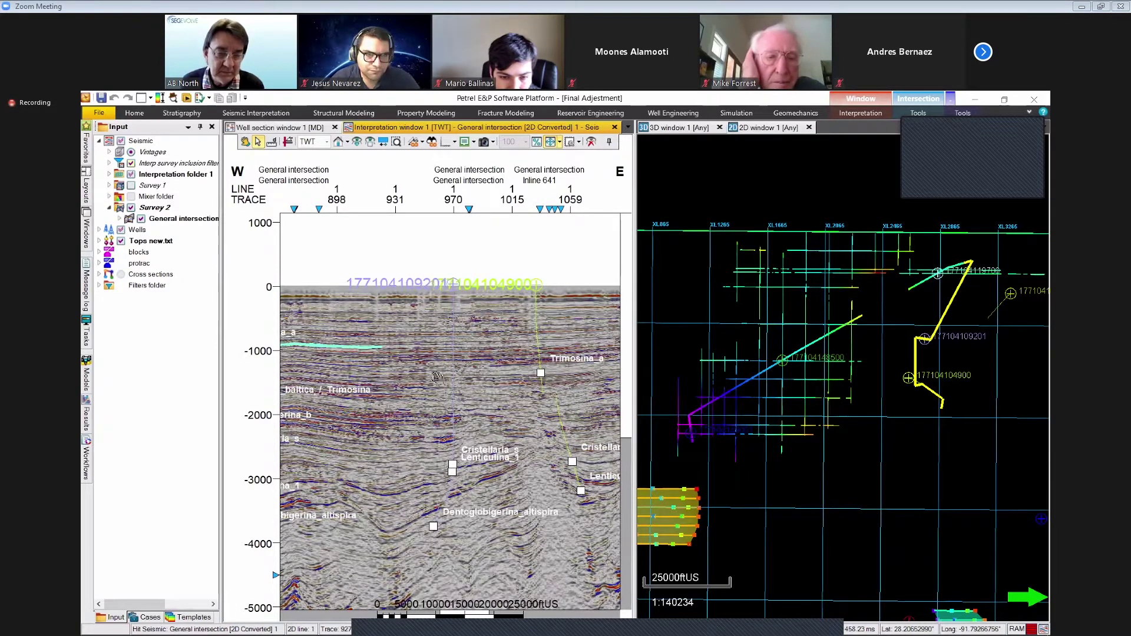
- Zoom in and pan the seismic section to traces 996–1046 around the eastern well's Trimosina_a pick
scroll(503, 380, "left", 4)
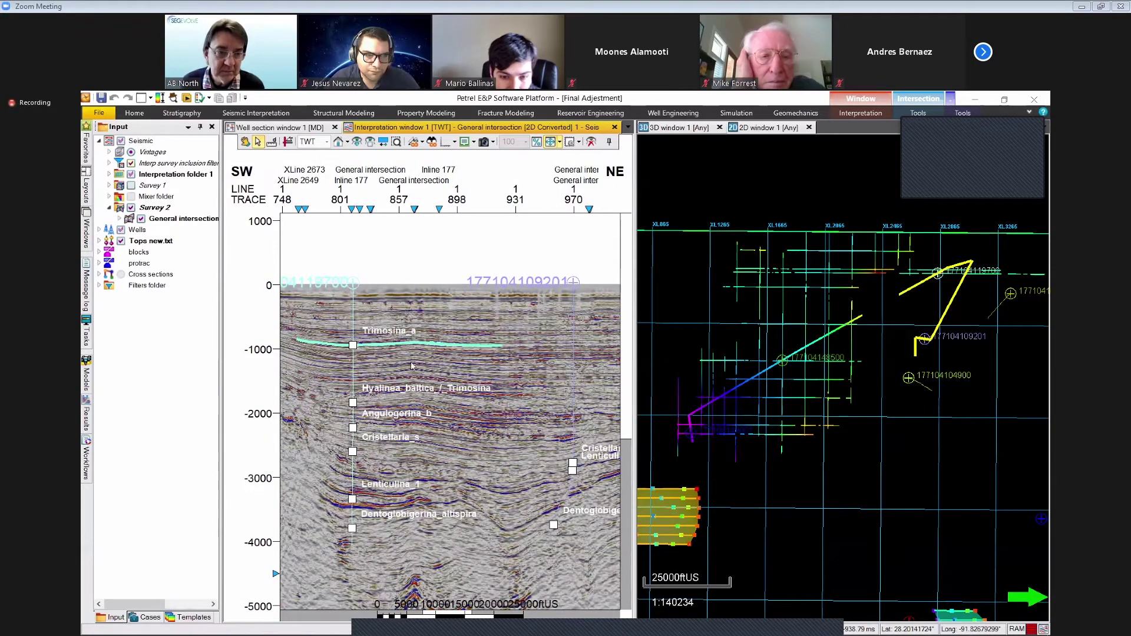
scroll(364, 350, "up", 3)
scroll(363, 350, "up", 5)
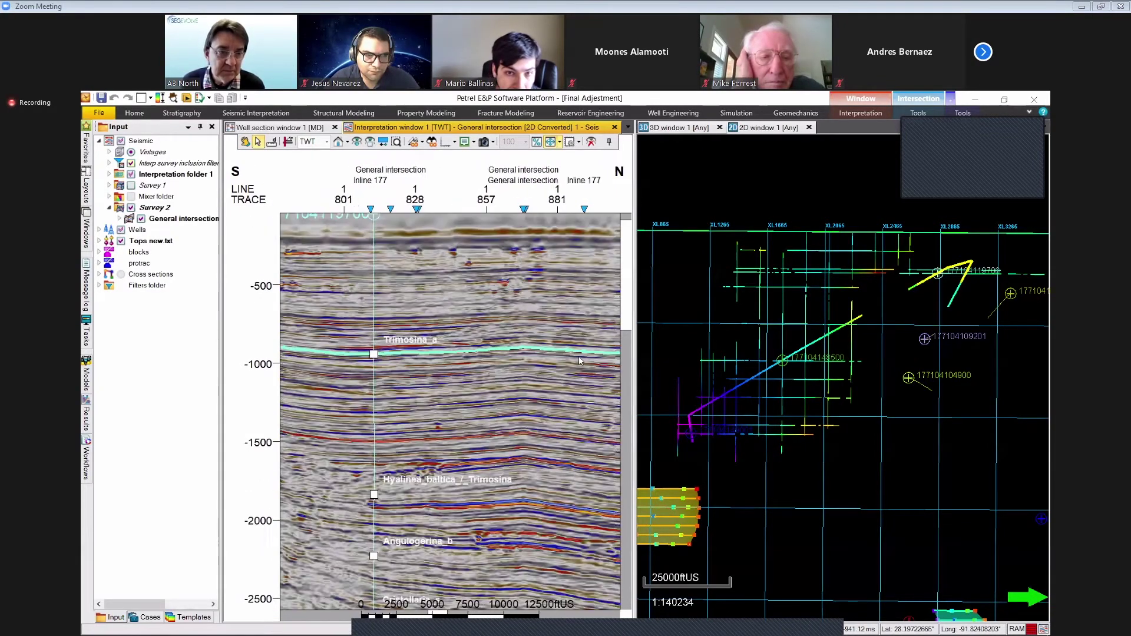
scroll(497, 352, "right", 4)
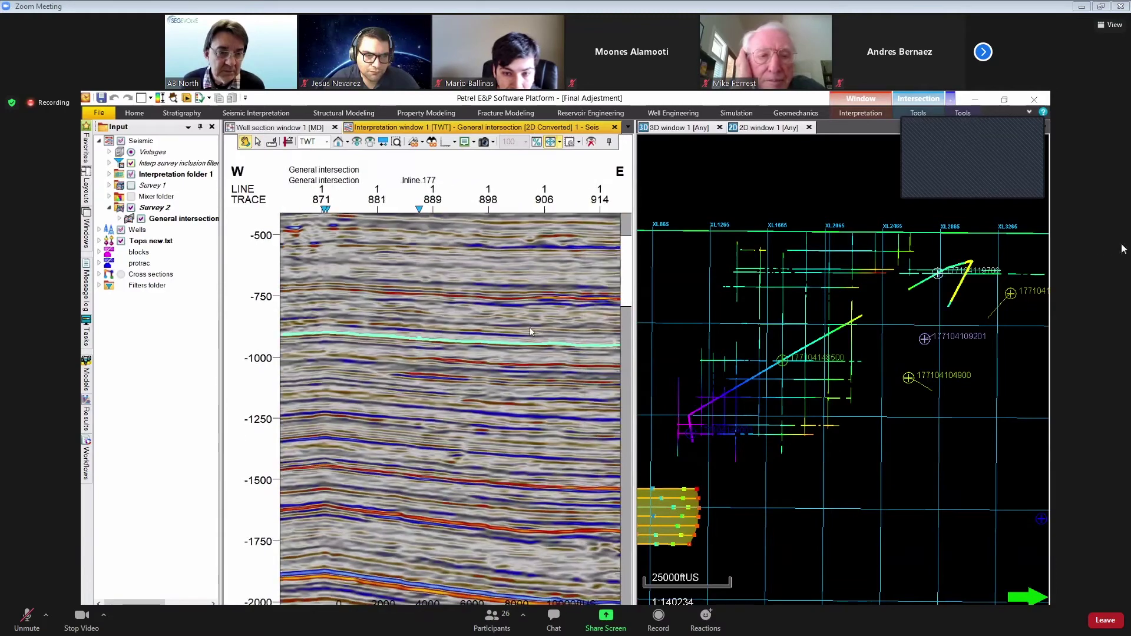
left_click_drag(528, 363, 312, 352)
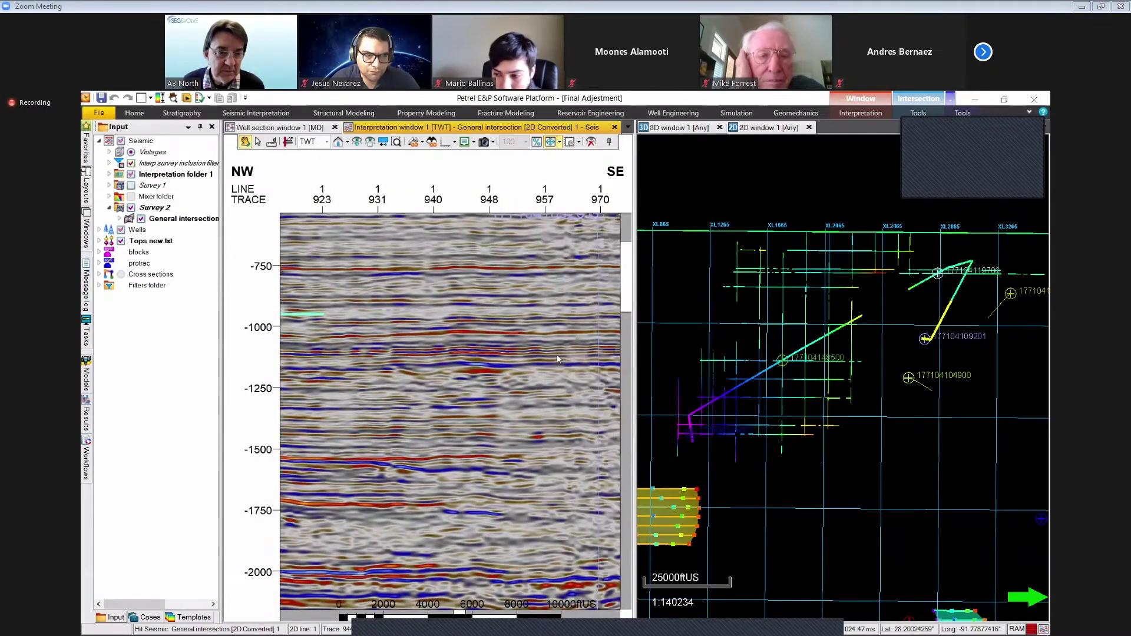
scroll(542, 383, "right", 3)
scroll(521, 409, "right", 2)
key("Escape")
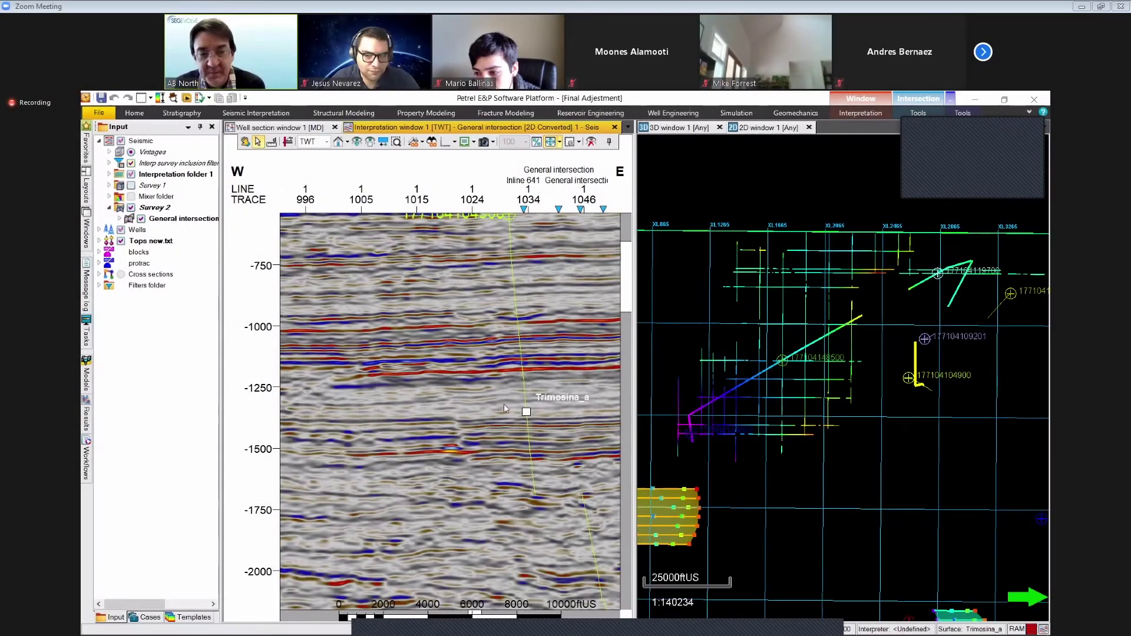
- Zoom out to frame traces 914–1034 with both wells and their Trimosina, Cristellaria and Lenticulina_1 tops
scroll(380, 389, "up", 3)
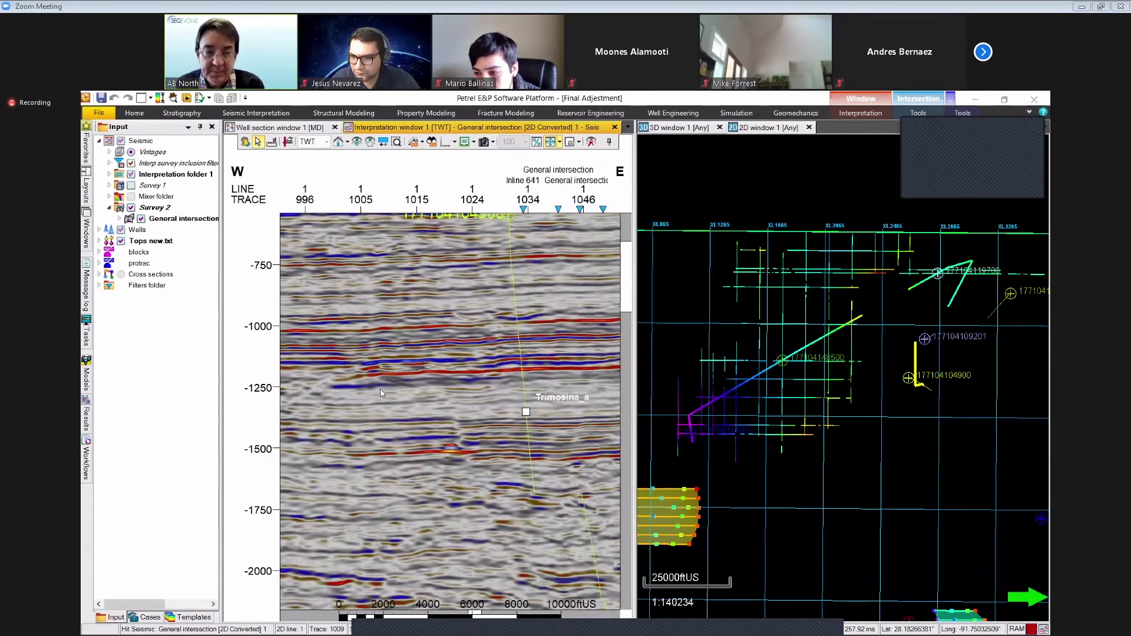
scroll(367, 391, "down", 5)
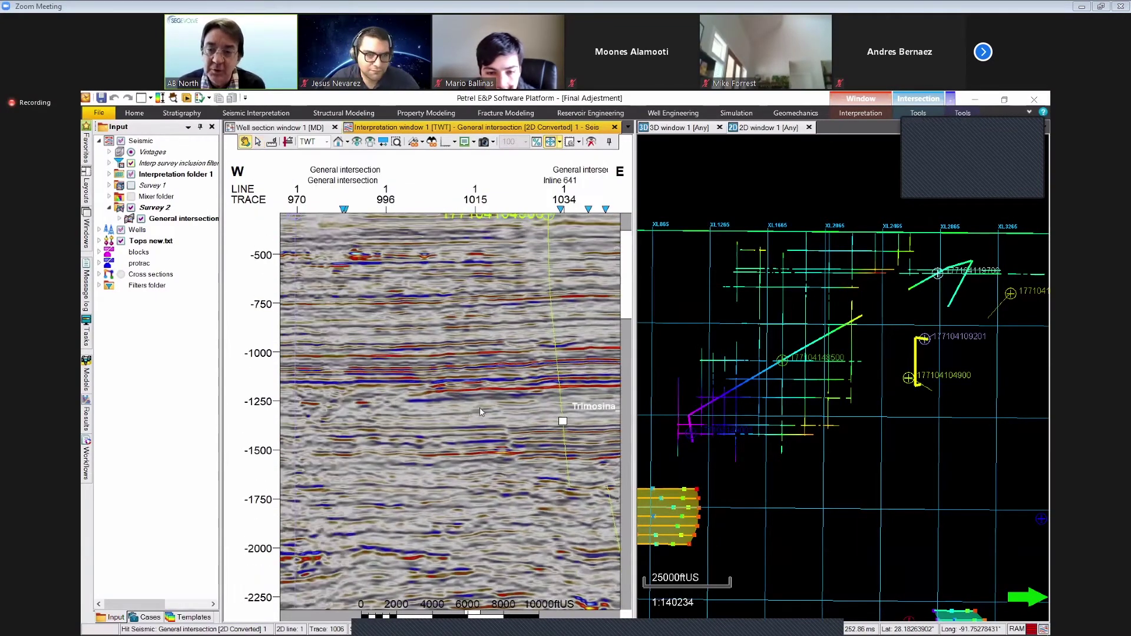
scroll(434, 406, "down", 4)
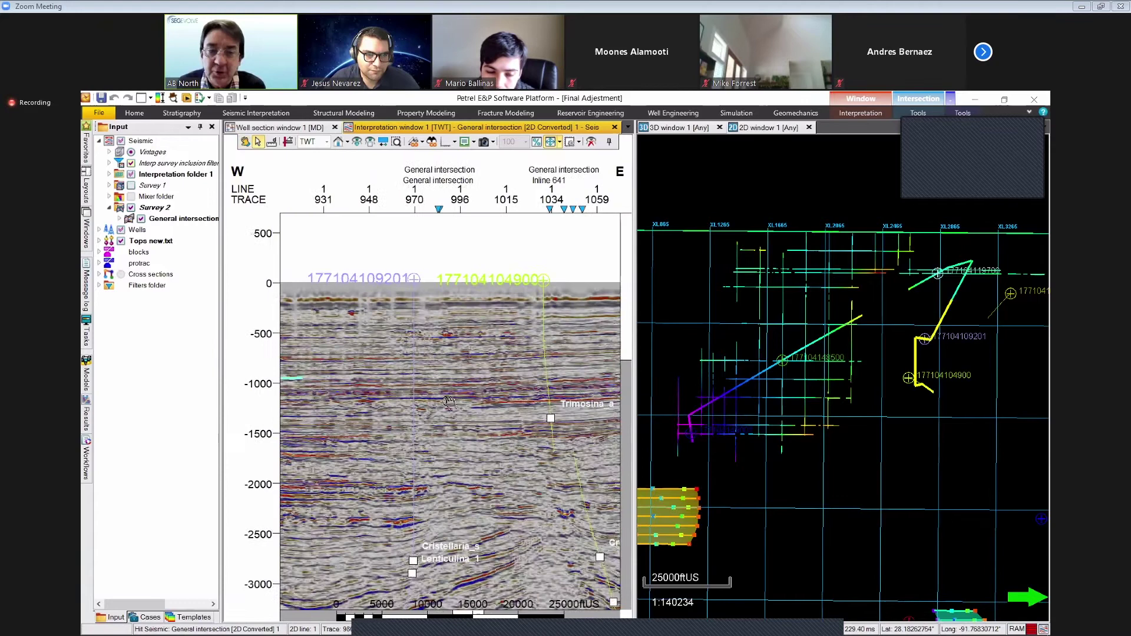
left_click_drag(466, 399, 494, 396)
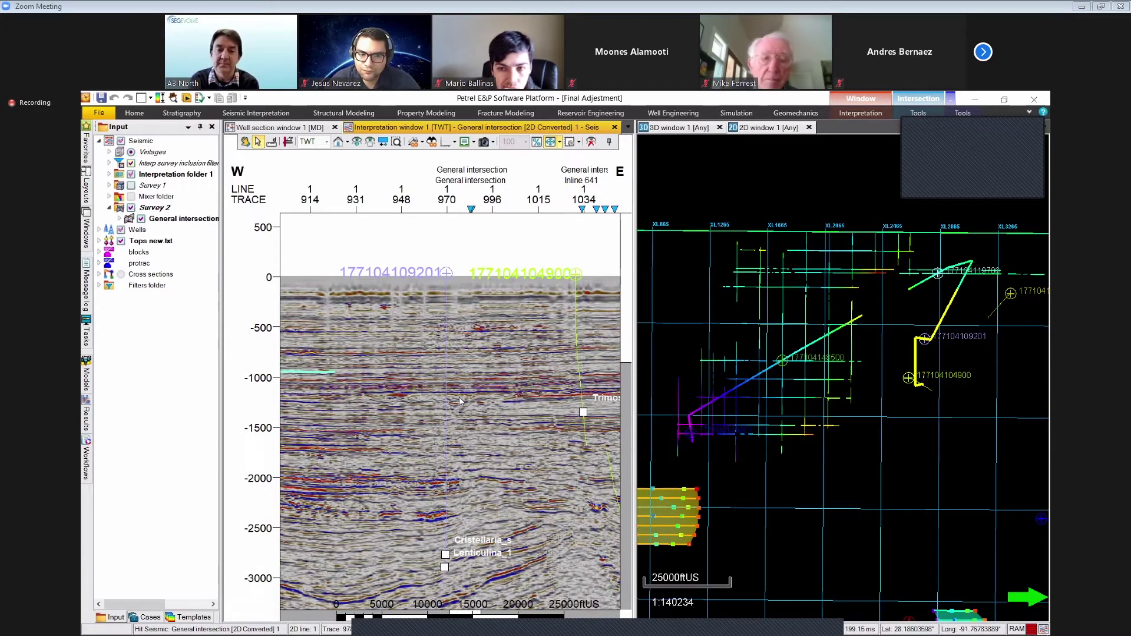
left_click(984, 52)
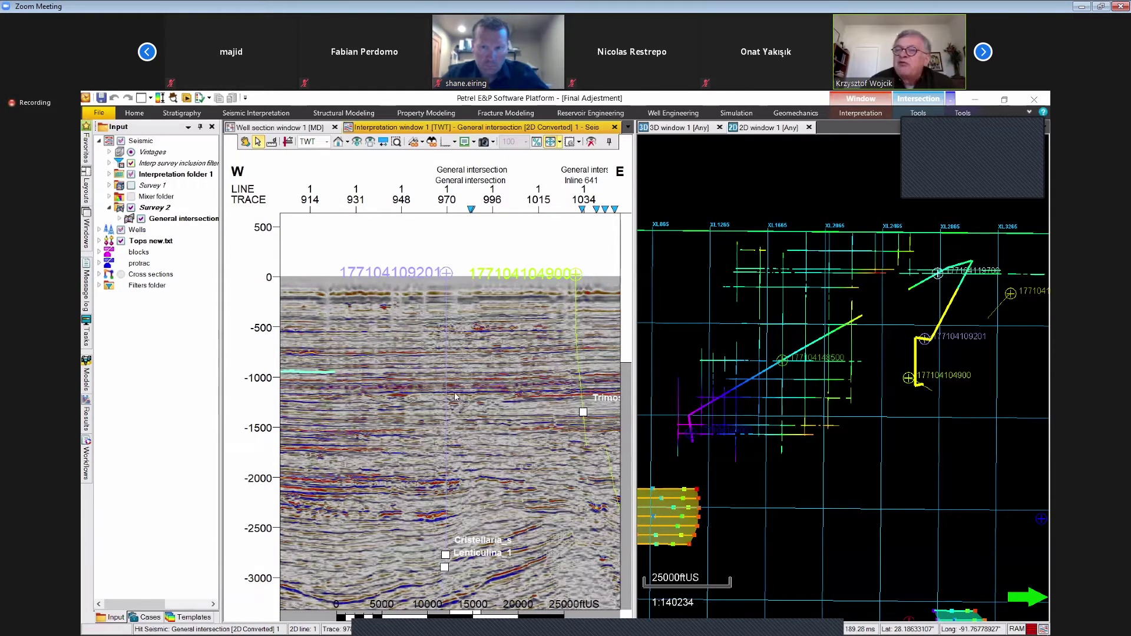
left_click_drag(524, 403, 451, 397)
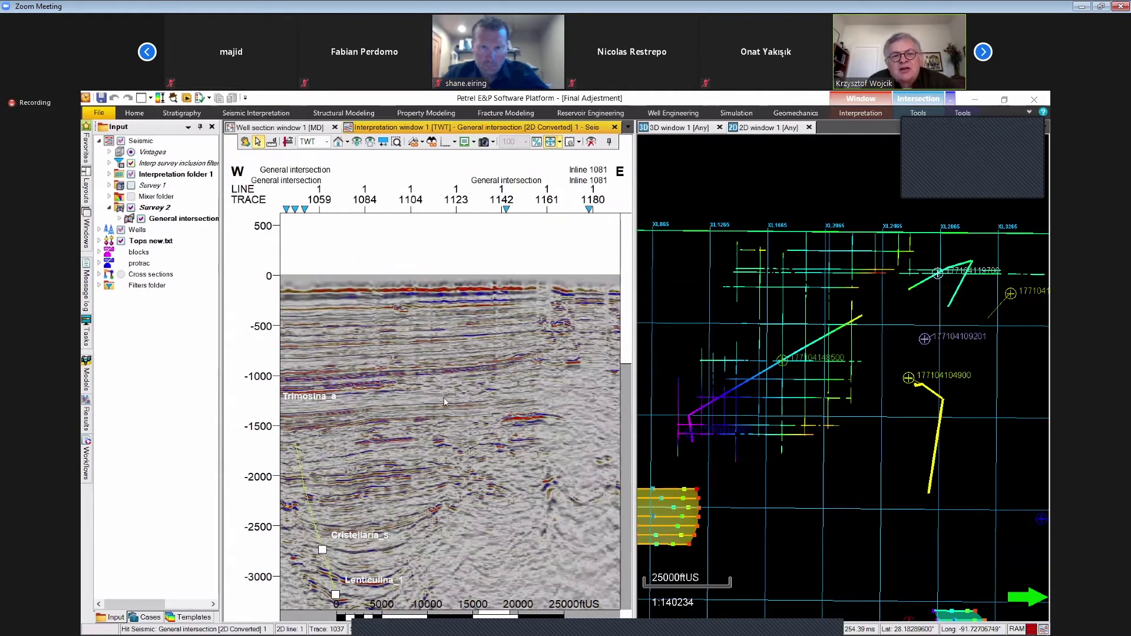
scroll(446, 395, "down", 5)
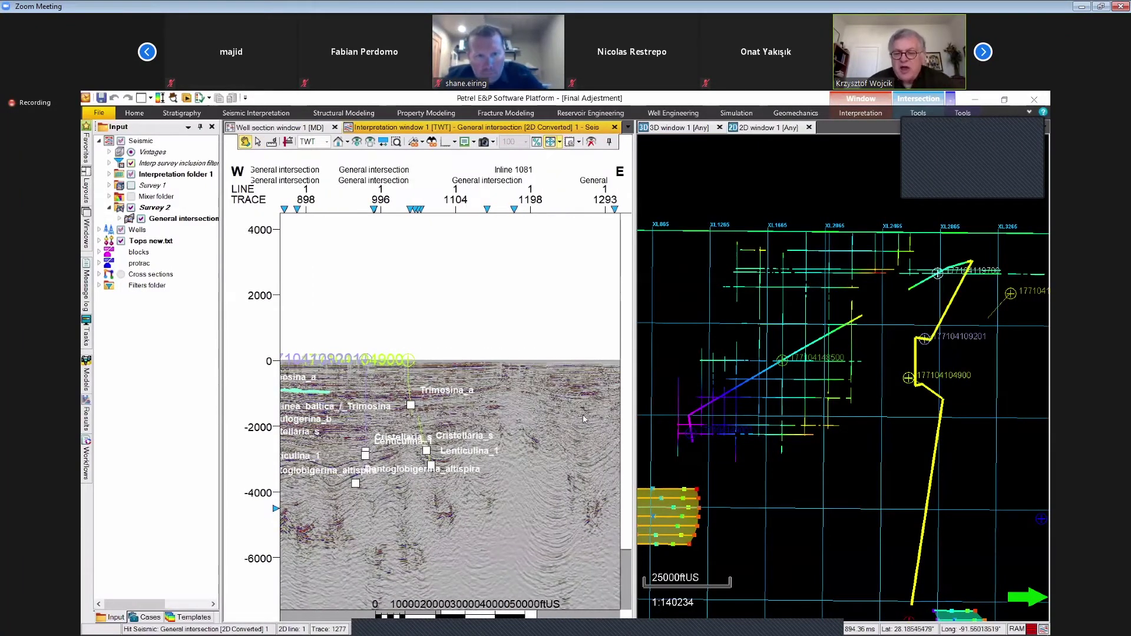
key("Escape")
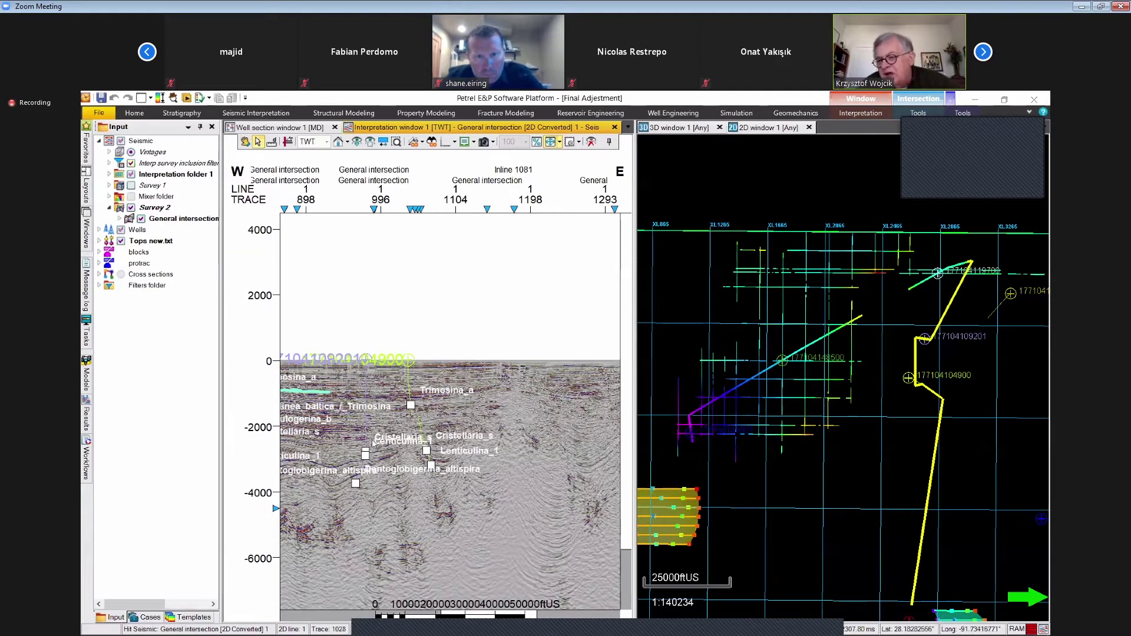
key("Escape")
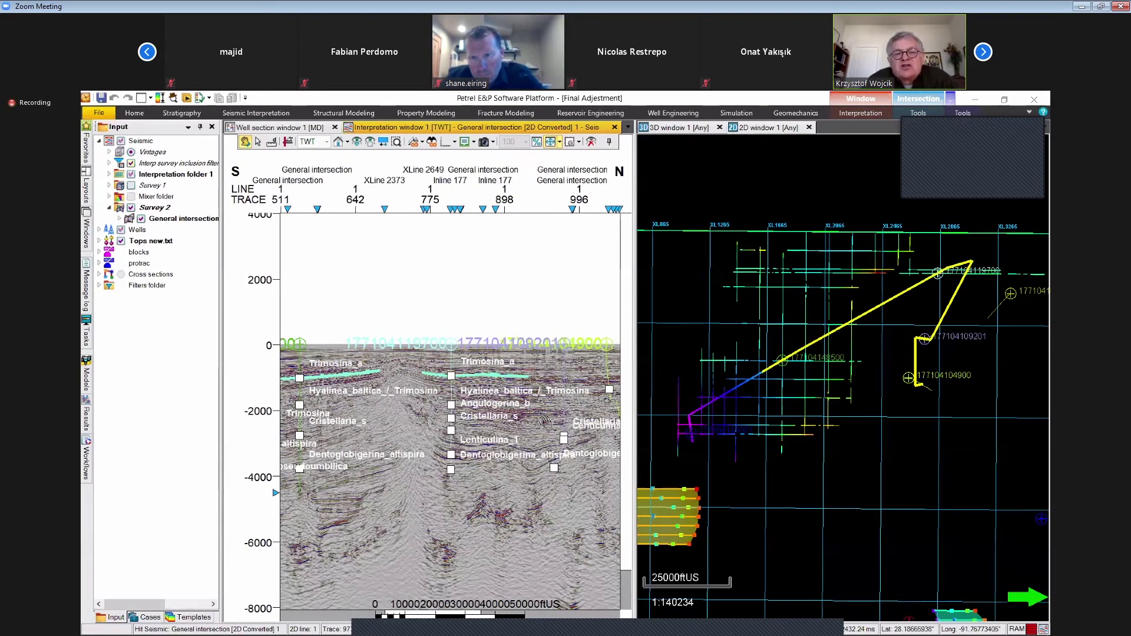
left_click_drag(564, 423, 497, 421)
key("Escape")
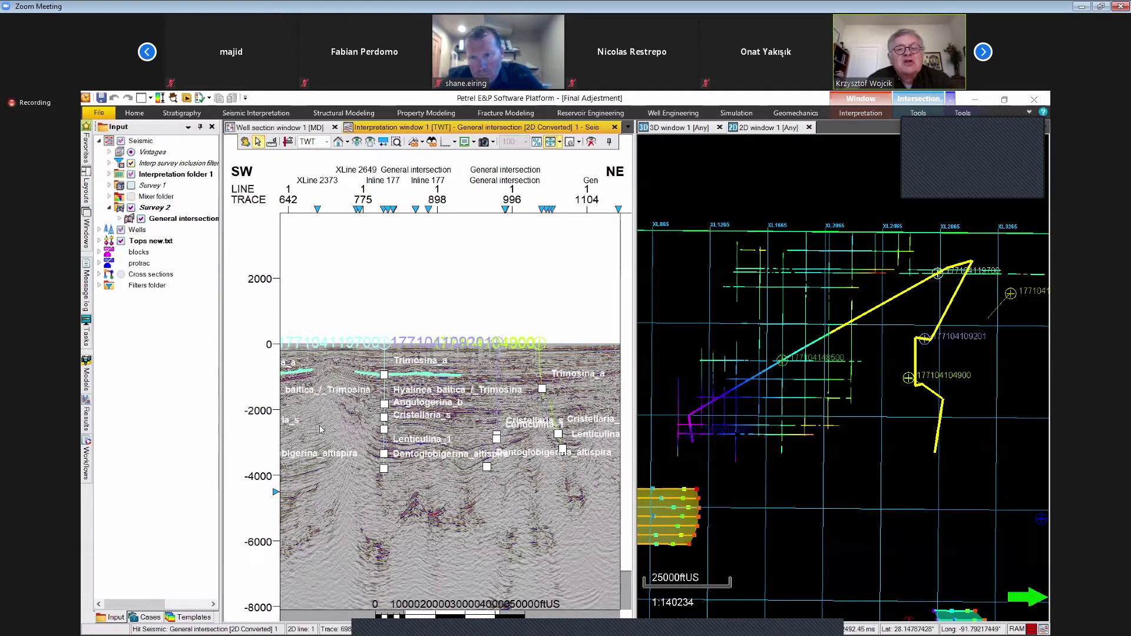
key("Escape")
left_click_drag(503, 411, 509, 411)
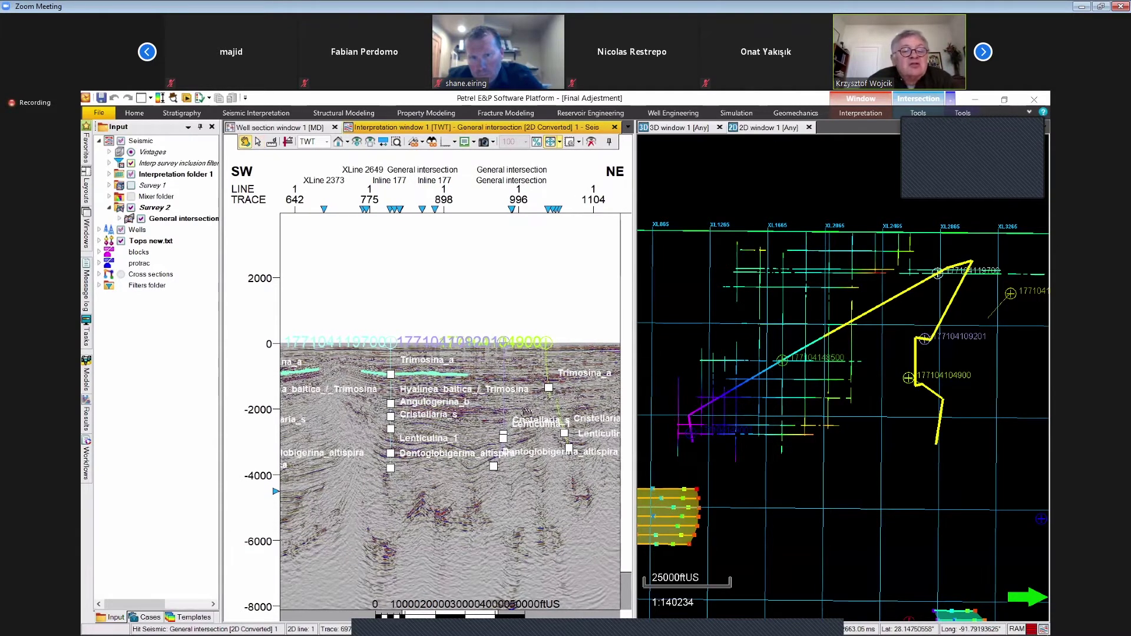
key("ctrl+z")
key("ctrl+z")
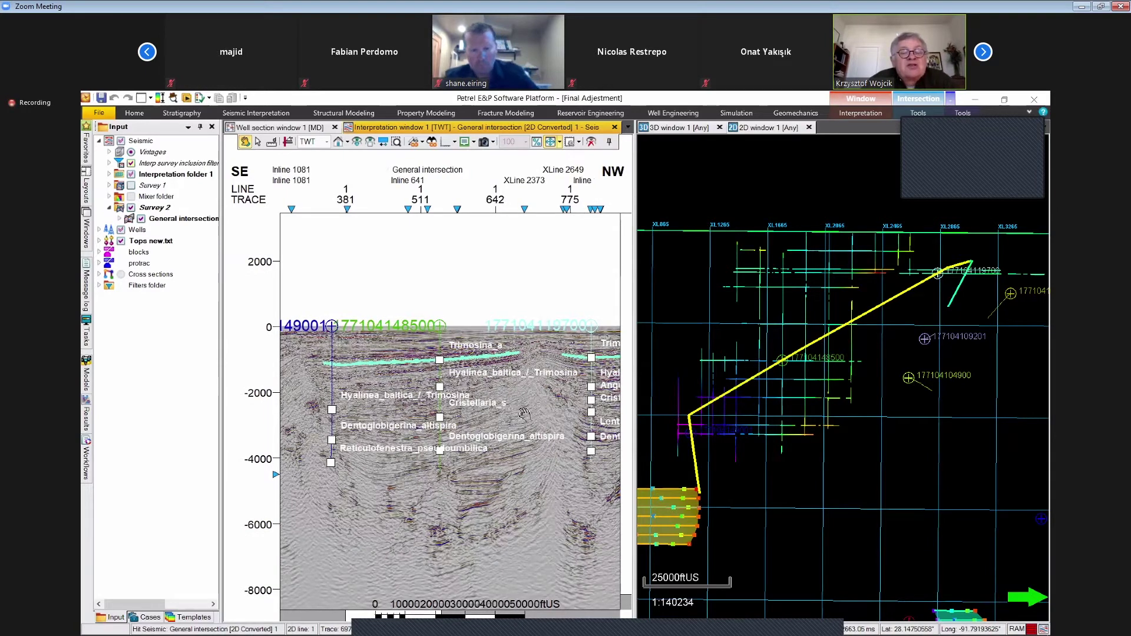
key("Escape")
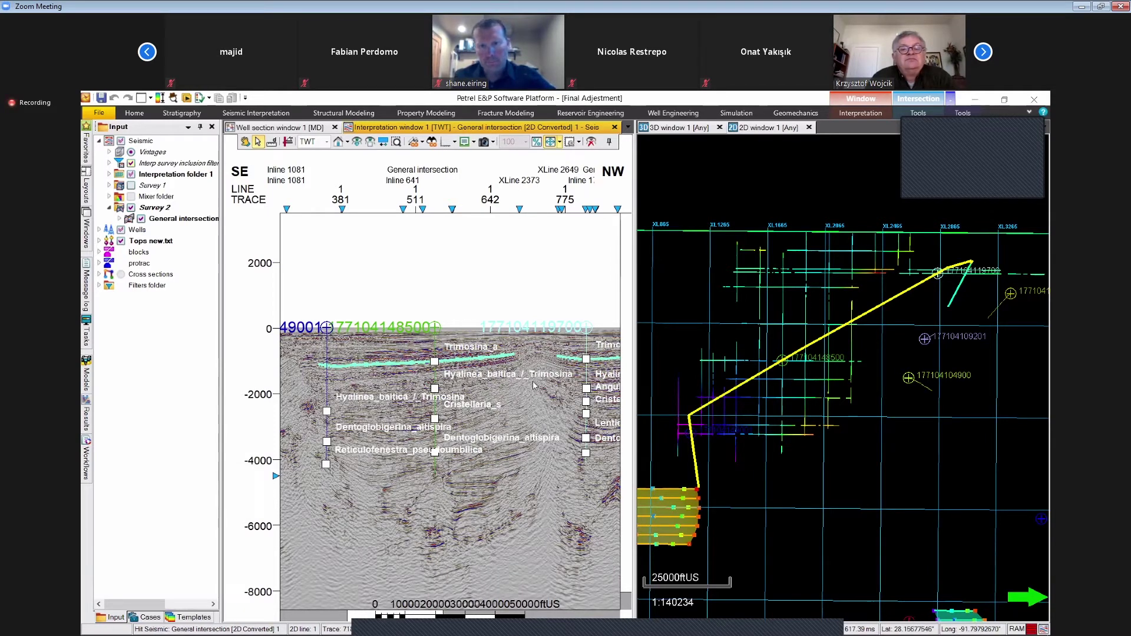
mouse_move(156, 28)
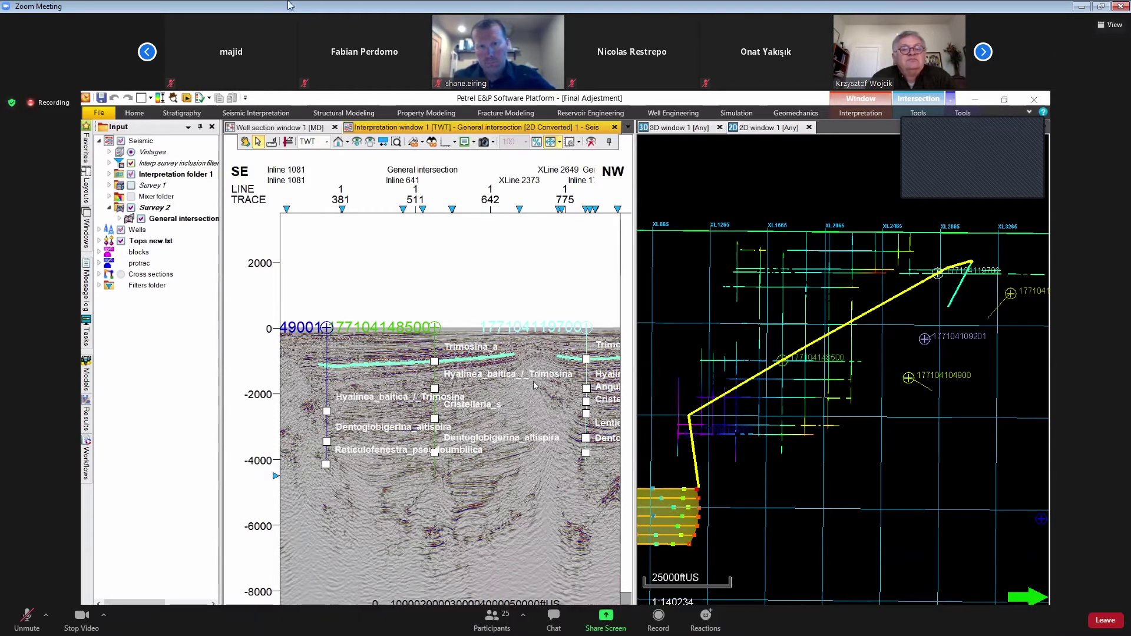
- Show the previous page of meeting participants as the share switches to Table.docx
left_click(148, 47)
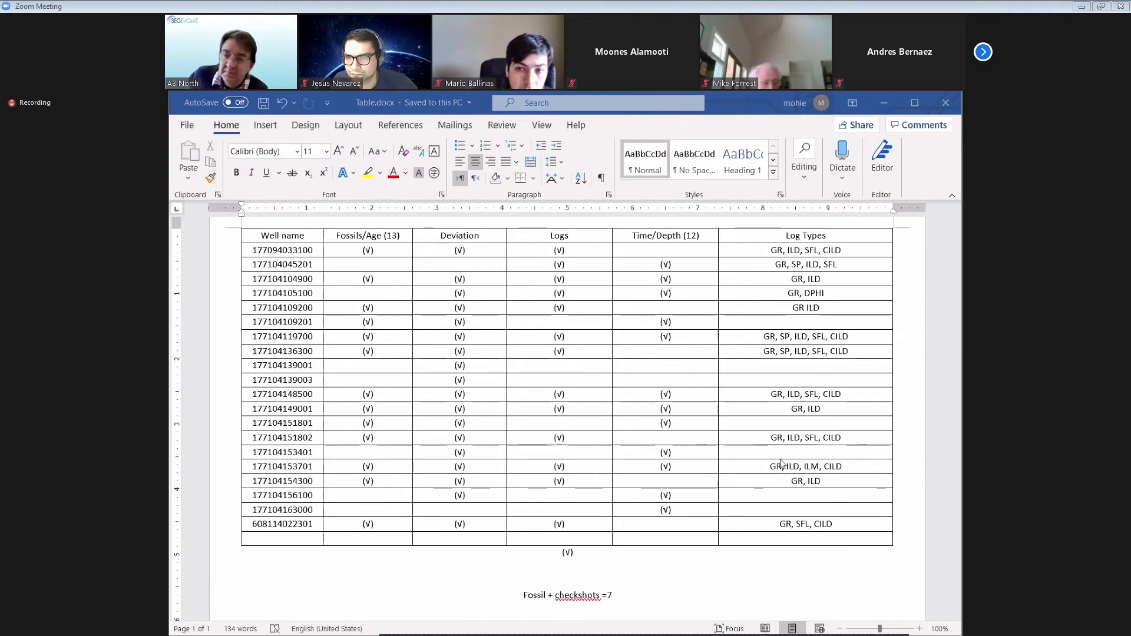
- Page forward and back through the meeting participants while reviewing the 20-well Table.docx
left_click(994, 54)
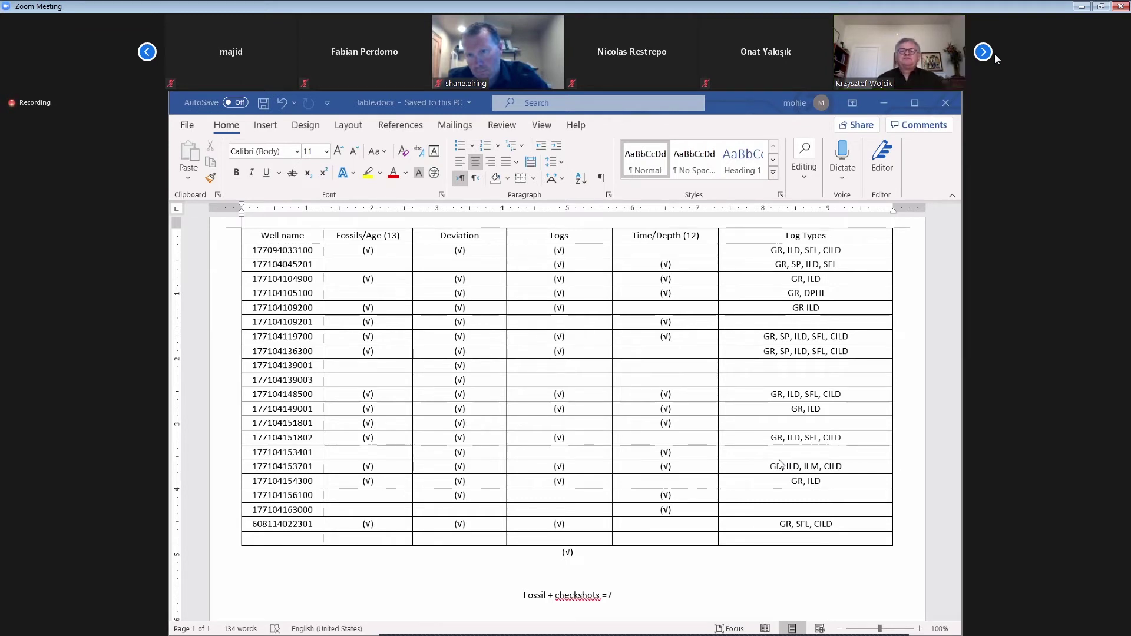
left_click(147, 50)
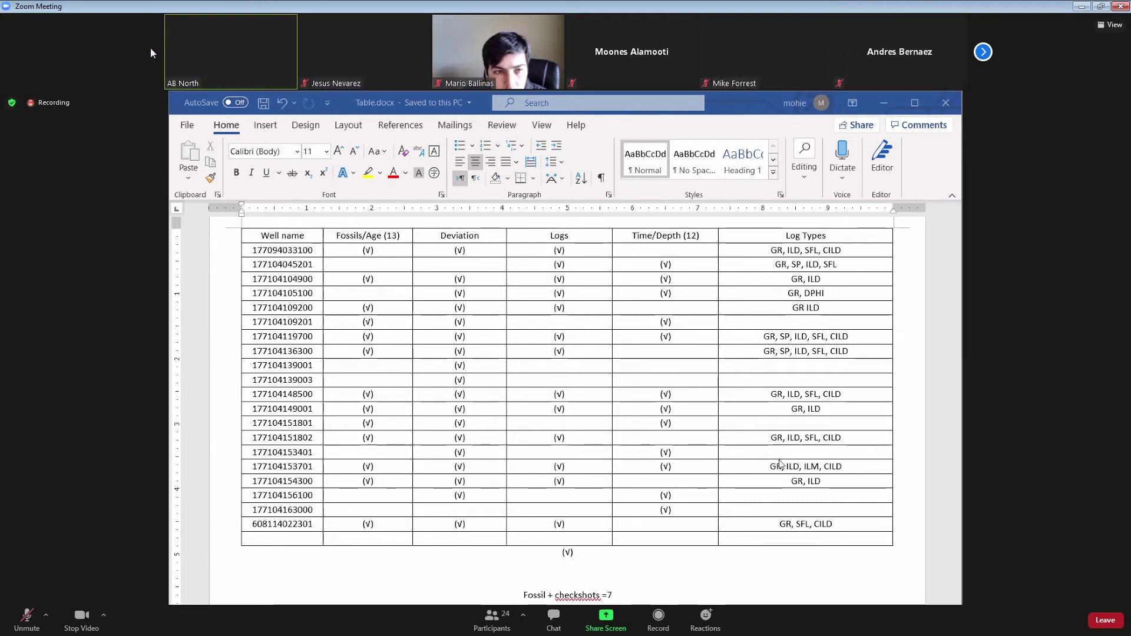